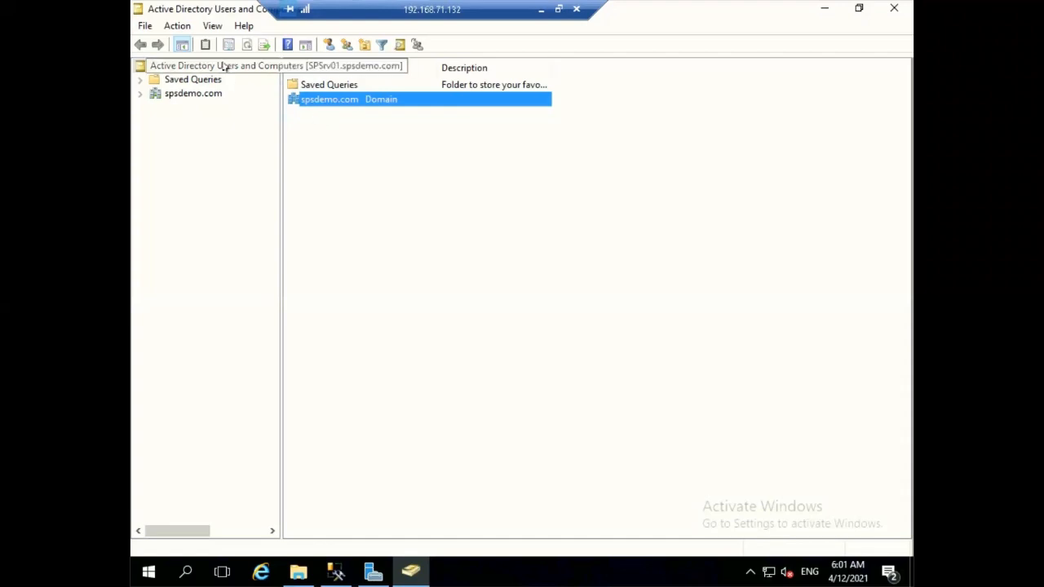
Expand the spsdemo.com domain and select the Computers through Users containers.
{"action": "double_click", "coordinate": [317, 103]}
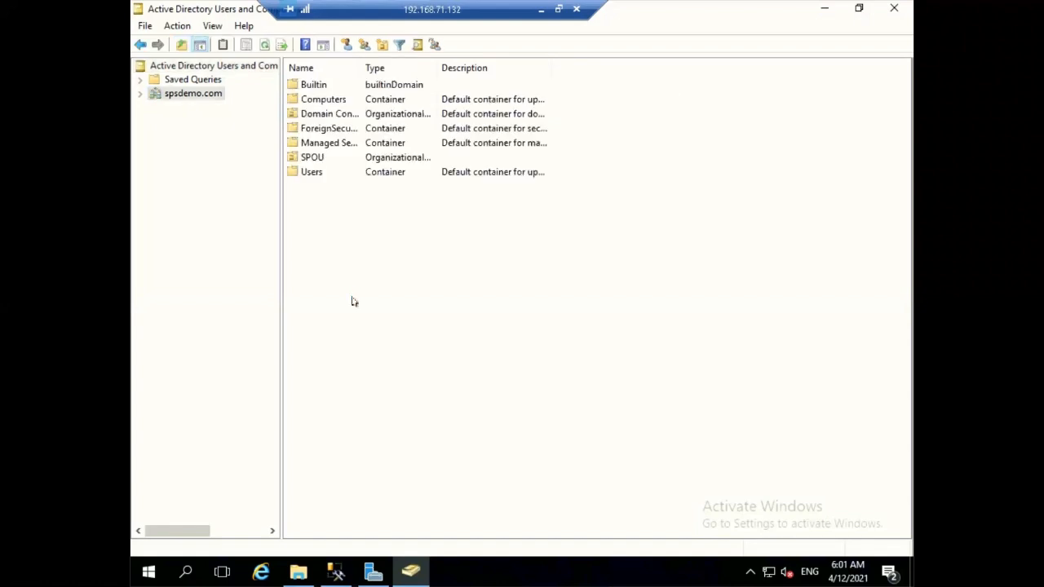
{"action": "left_click_drag", "start_coordinate": [316, 99], "coordinate": [397, 215]}
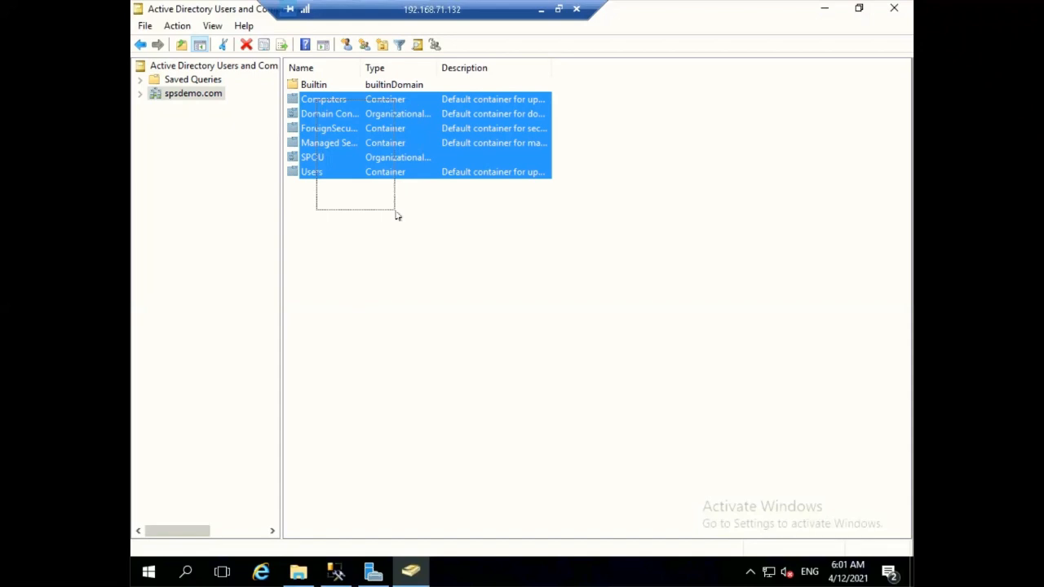
{"action": "left_click_drag", "start_coordinate": [397, 215], "coordinate": [397, 215]}
{"action": "right_click", "coordinate": [397, 215]}
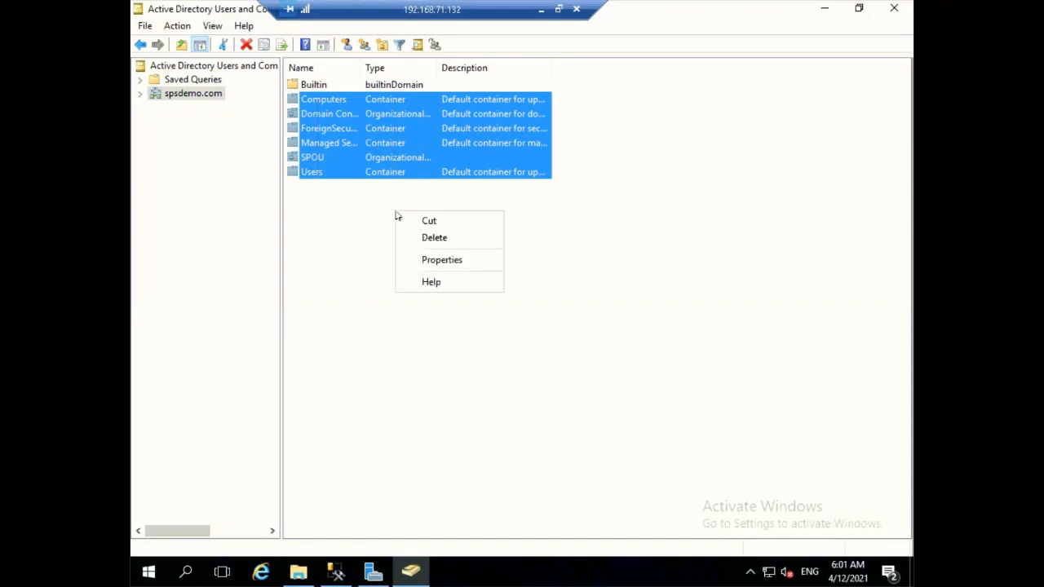
{"action": "left_click", "coordinate": [351, 239]}
{"action": "left_click", "coordinate": [351, 239]}
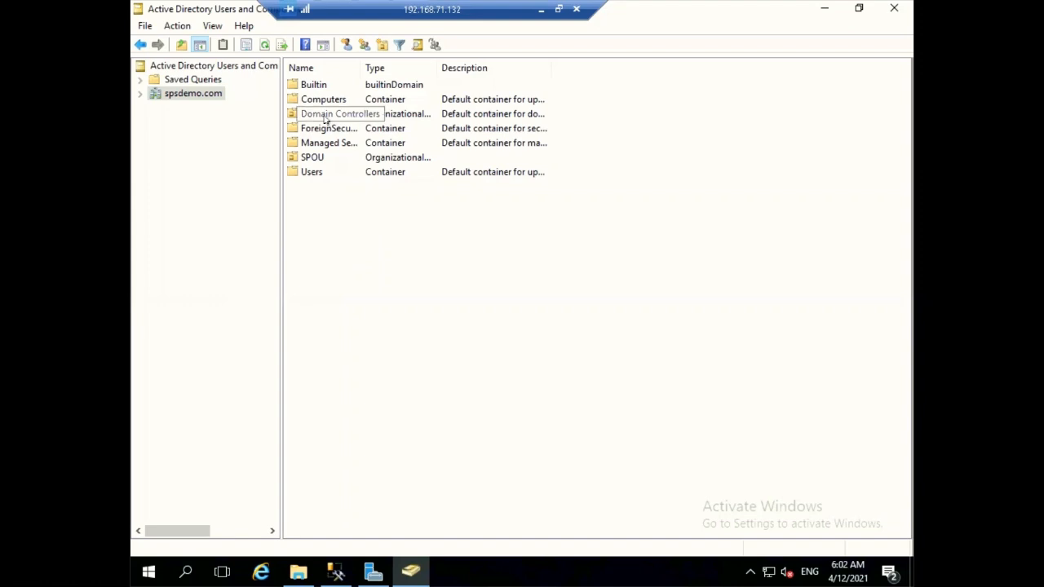
Start a new user in spsdemo.com through its New > User menu.
{"action": "right_click", "coordinate": [189, 97]}
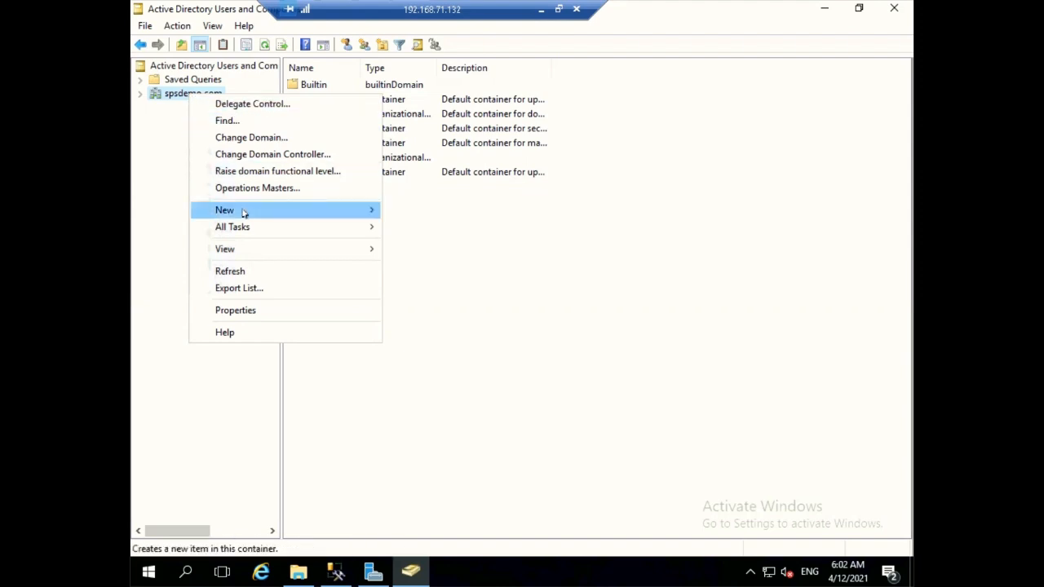
{"action": "mouse_move", "coordinate": [243, 212]}
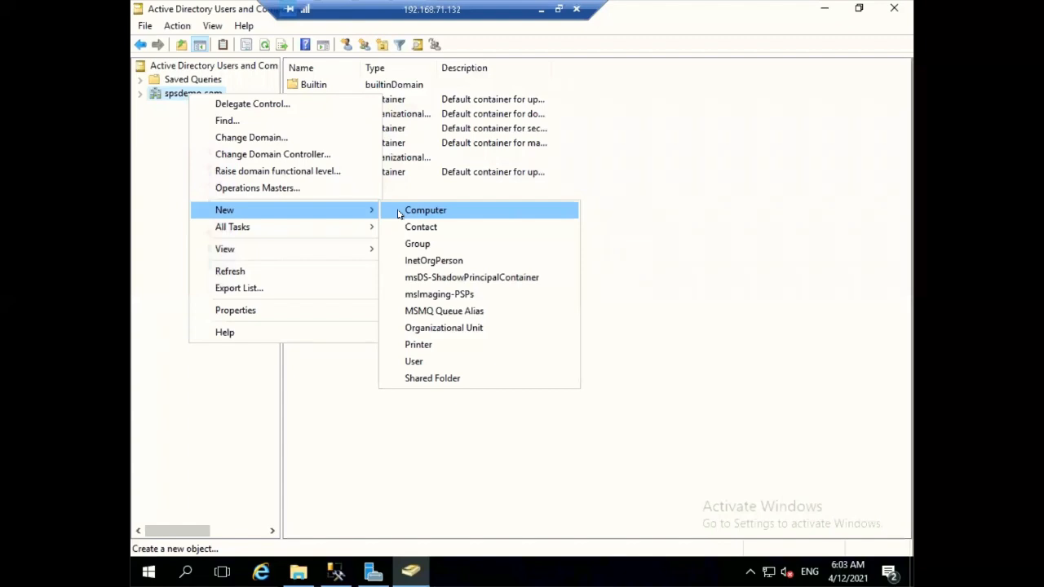
{"action": "left_click", "coordinate": [423, 363]}
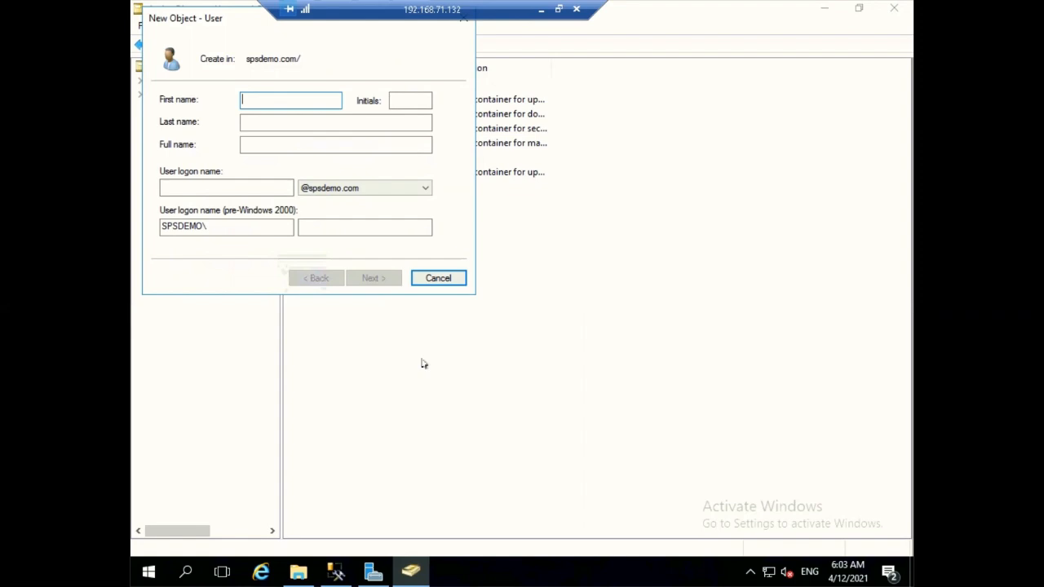
Enter the new user's first name, last name and logon name, then advance to the password page.
{"action": "left_click", "coordinate": [307, 124]}
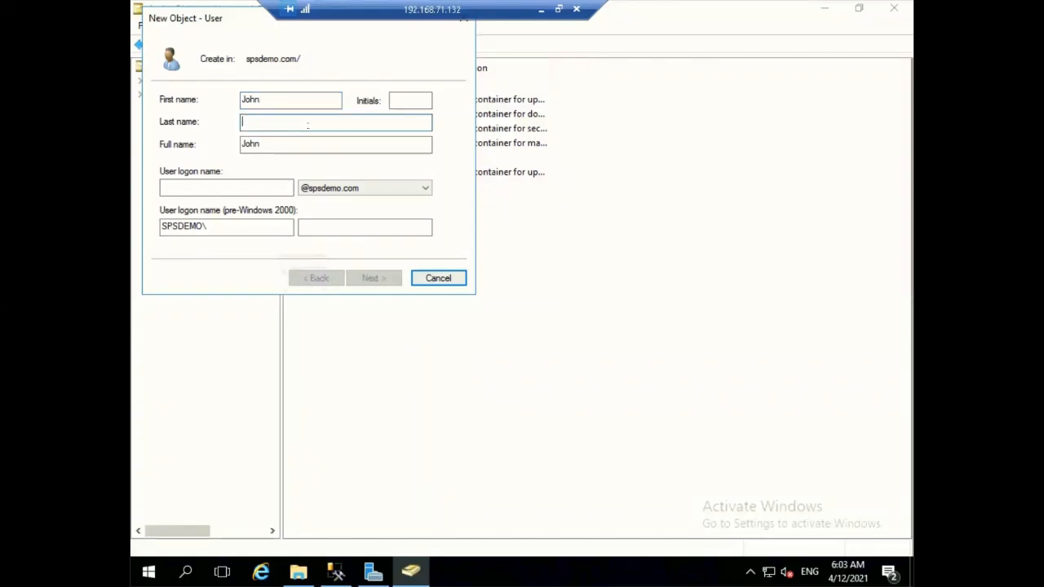
{"action": "left_click", "coordinate": [240, 186]}
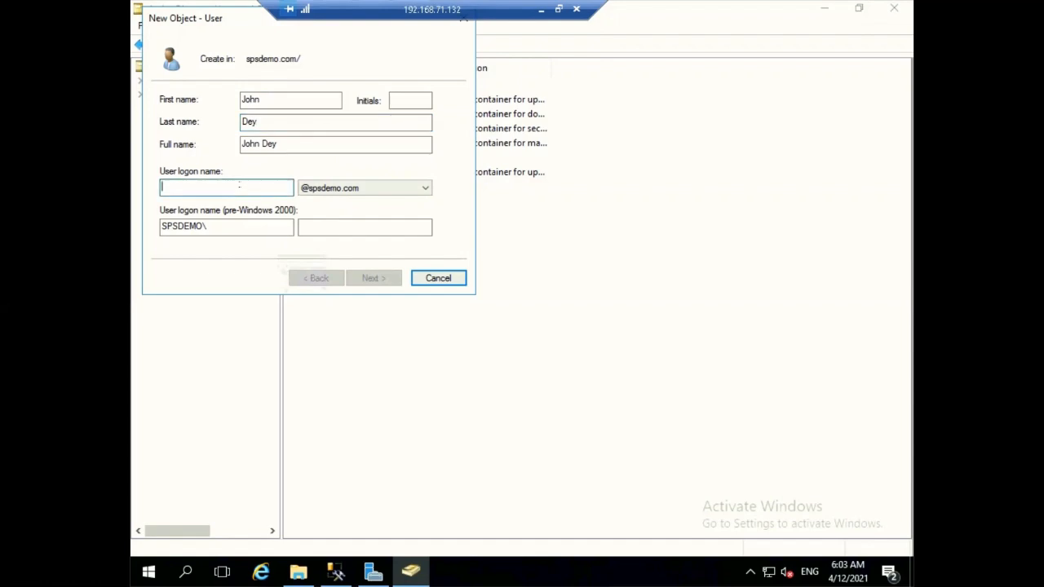
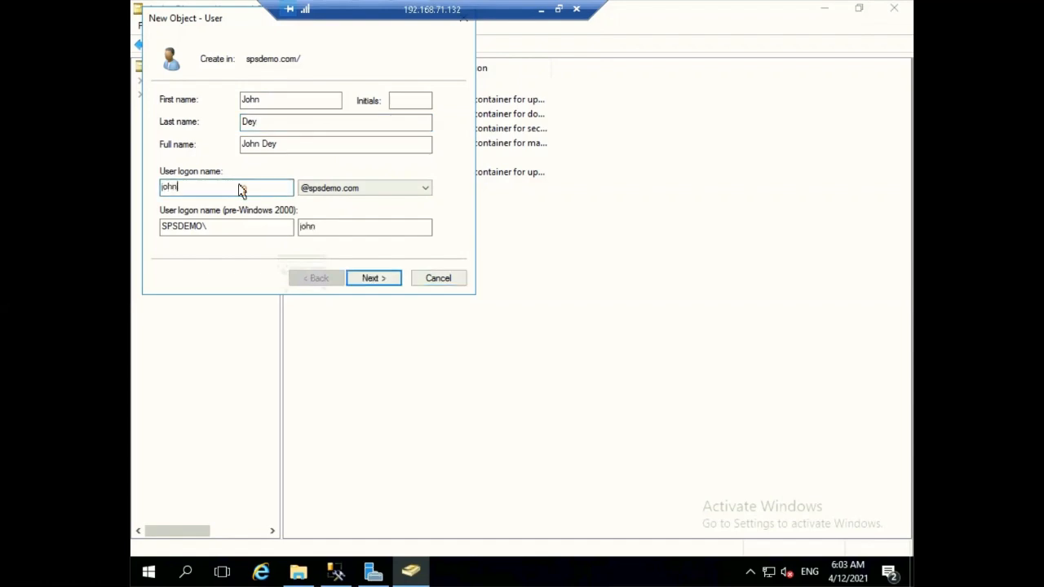
{"action": "left_click", "coordinate": [364, 278]}
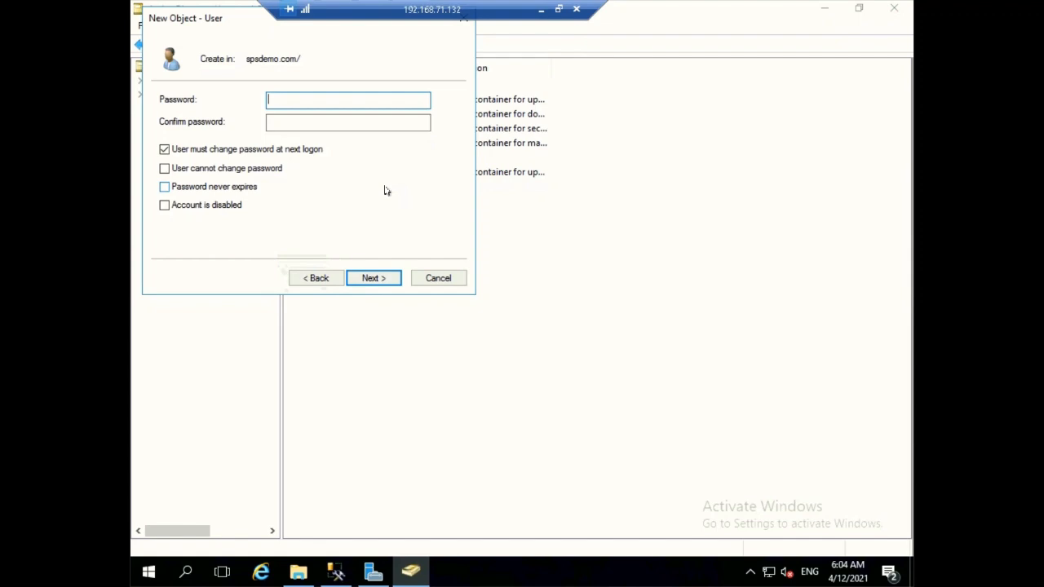
Enter and confirm the account password and clear 'User must change password at next logon'.
{"action": "type", "text": "P•••••rd123"}
{"action": "key", "text": "Tab"}
{"action": "type", "text": "Password123"}
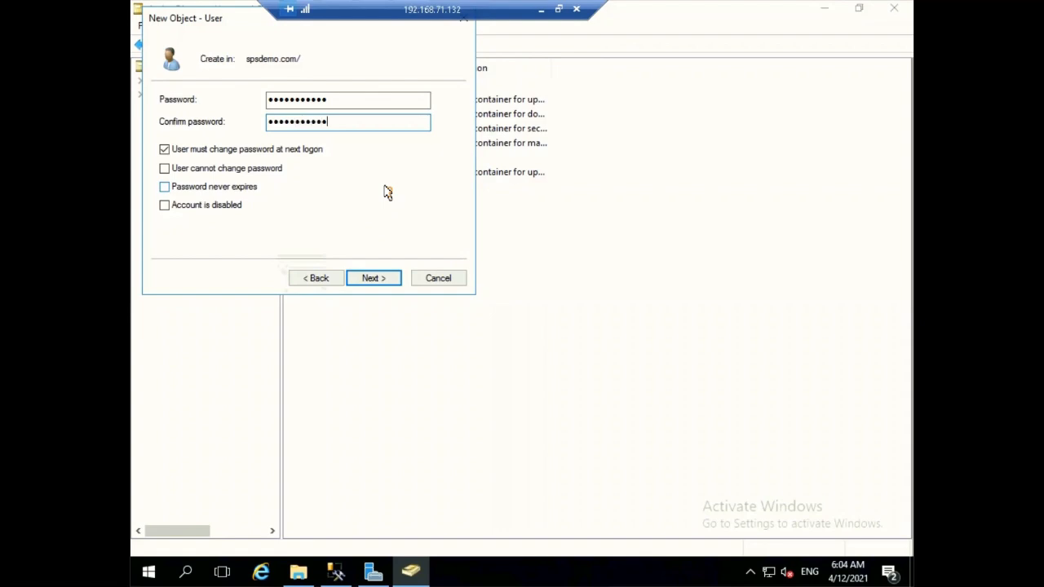
{"action": "left_click", "coordinate": [164, 150]}
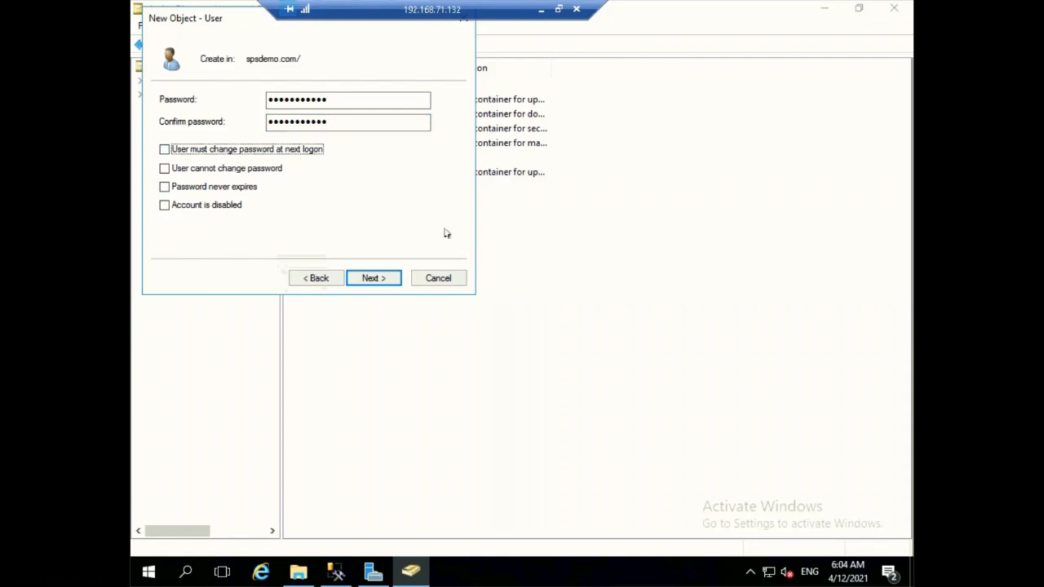
{"action": "left_click", "coordinate": [389, 277]}
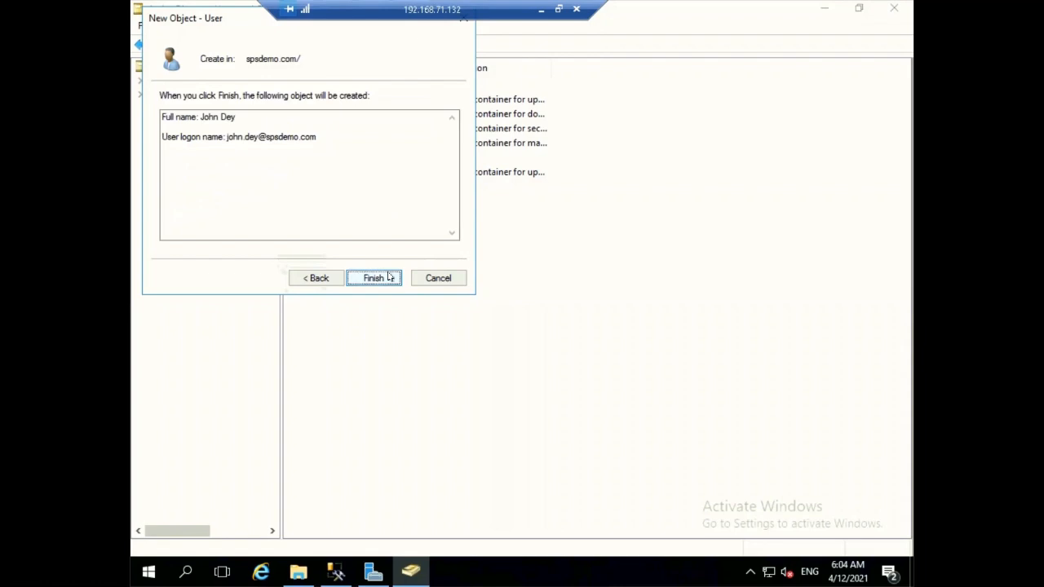
Attempt account creation, dismiss the password policy error, and return to the password page.
{"action": "left_click", "coordinate": [389, 277]}
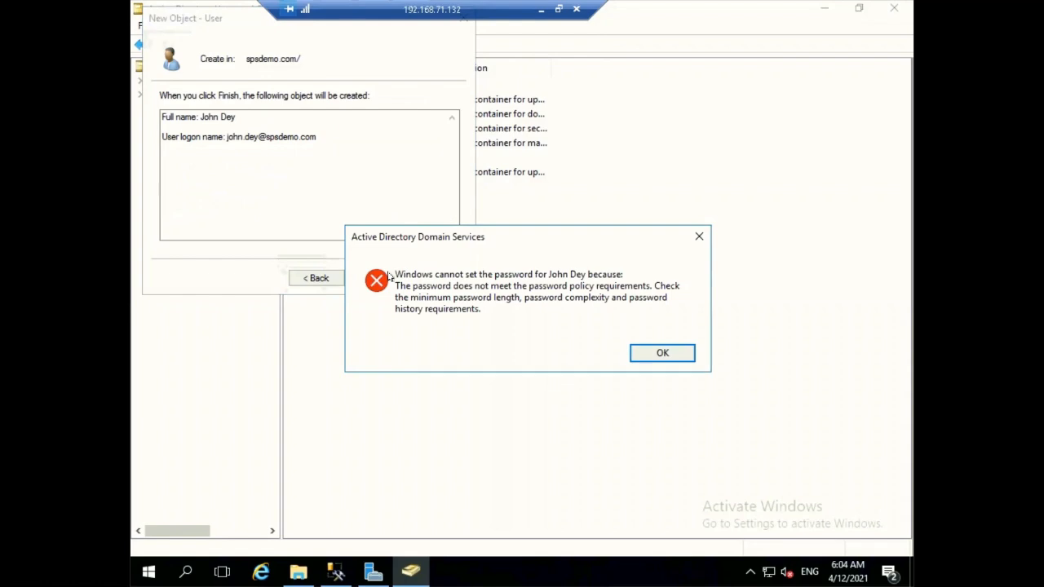
{"action": "left_click", "coordinate": [651, 352]}
{"action": "left_click", "coordinate": [318, 279]}
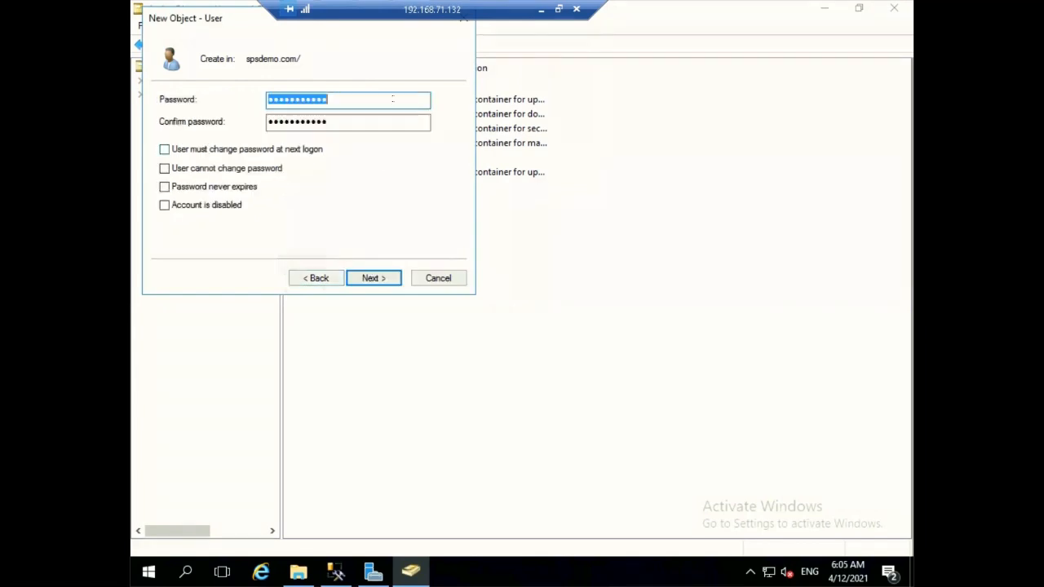
Correct the password and its confirmation, then finish creating the user account.
{"action": "left_click", "coordinate": [389, 101]}
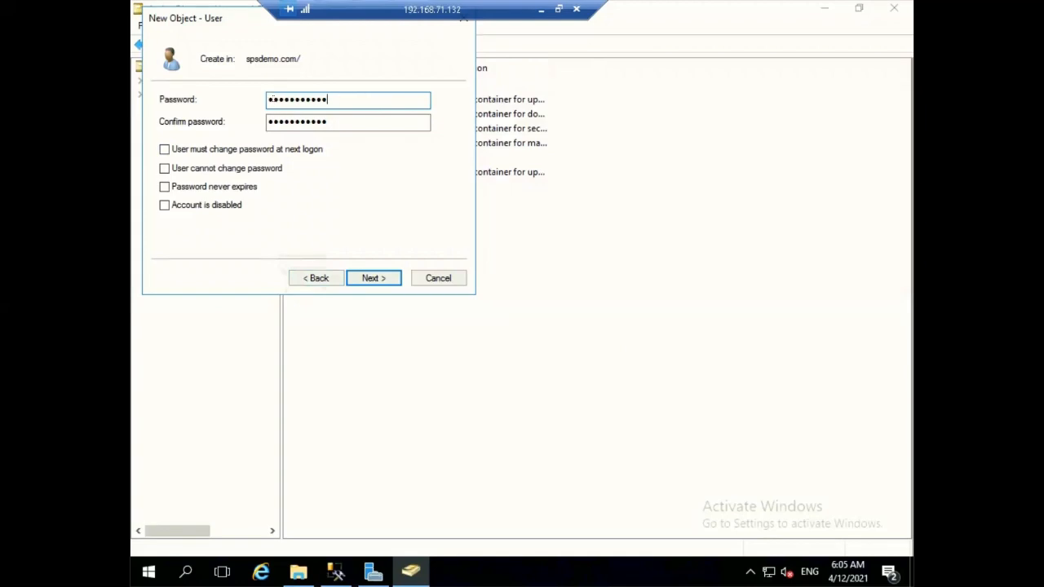
{"action": "key", "text": "BackSpace"}
{"action": "type", "text": "P"}
{"action": "left_click", "coordinate": [272, 122]}
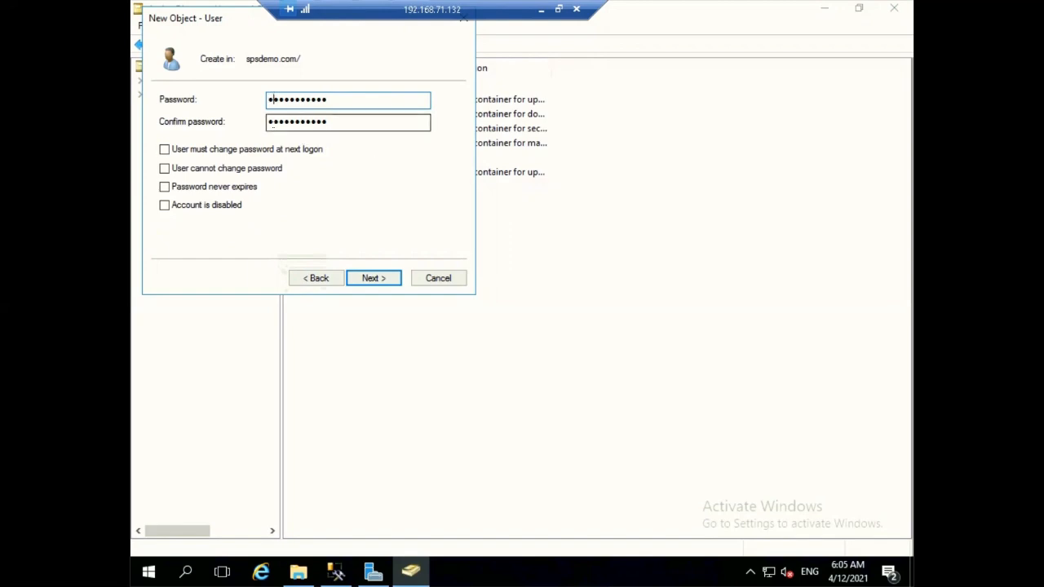
{"action": "left_click", "coordinate": [270, 122]}
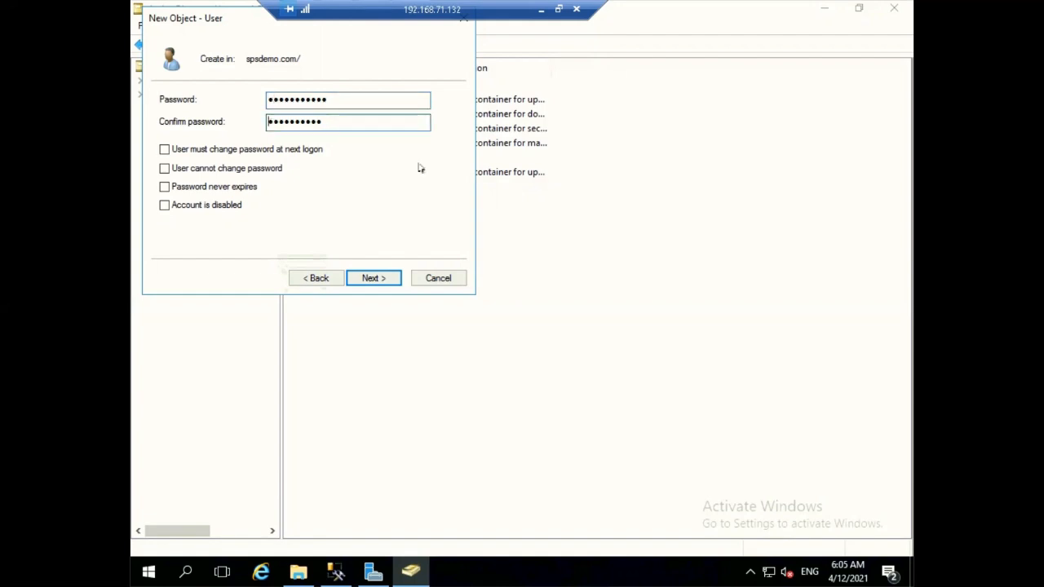
{"action": "type", "text": "P"}
{"action": "left_click", "coordinate": [371, 279]}
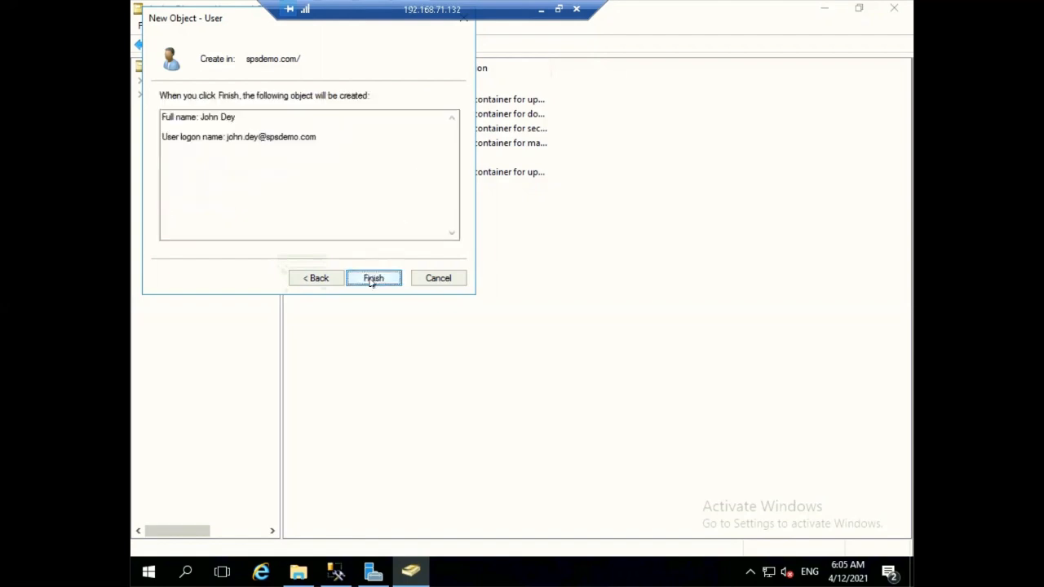
{"action": "left_click", "coordinate": [373, 279]}
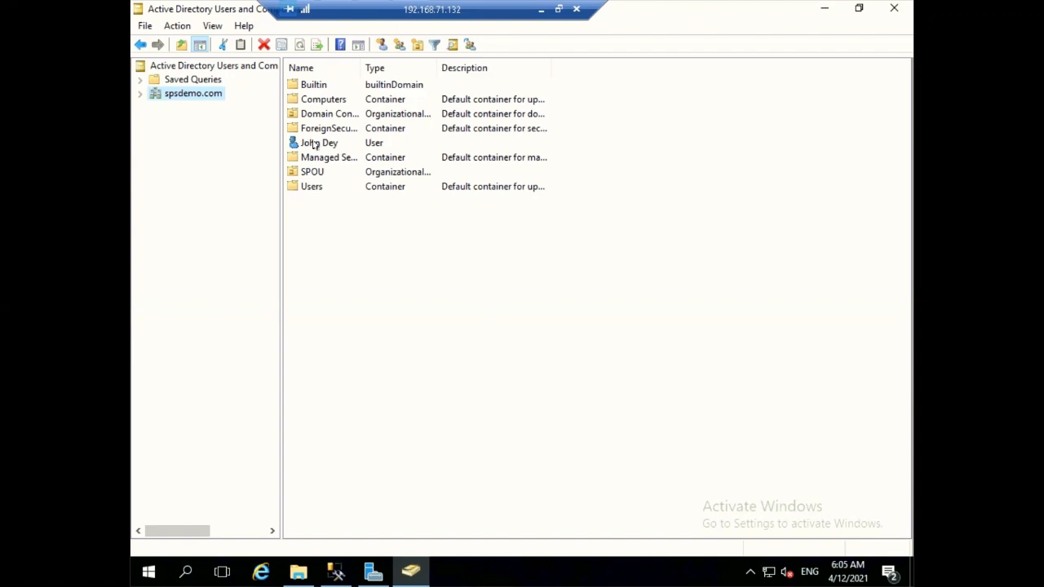
Add an organizational unit named HR to spsdemo.com via New > Organizational Unit.
{"action": "right_click", "coordinate": [199, 96]}
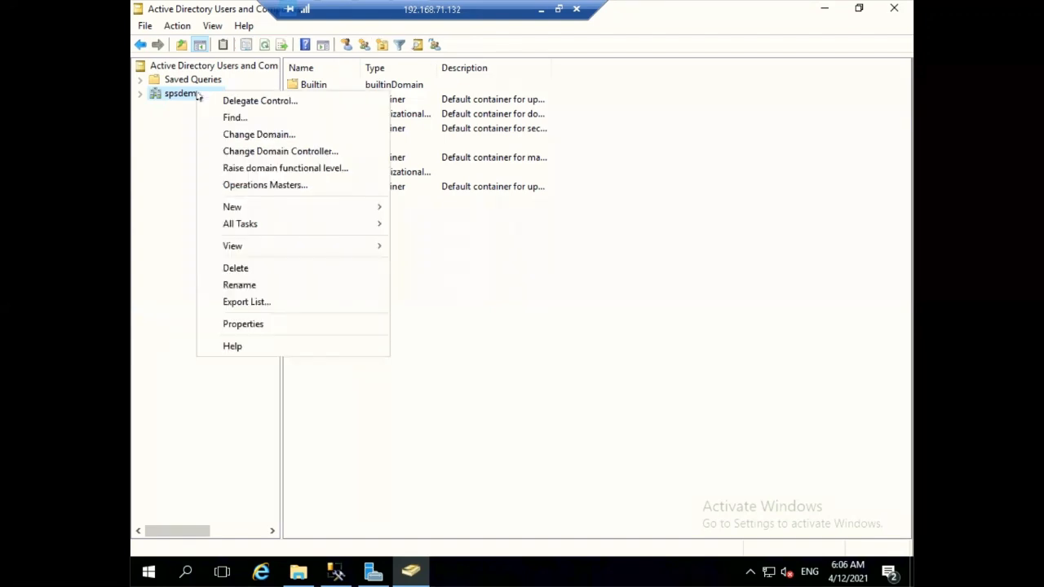
{"action": "mouse_move", "coordinate": [323, 206]}
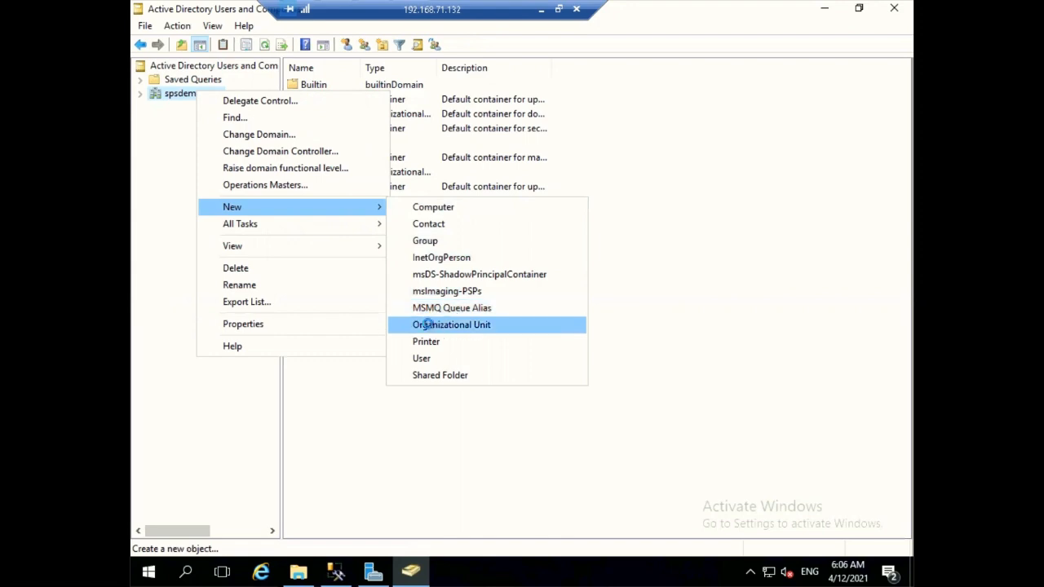
{"action": "left_click", "coordinate": [430, 325]}
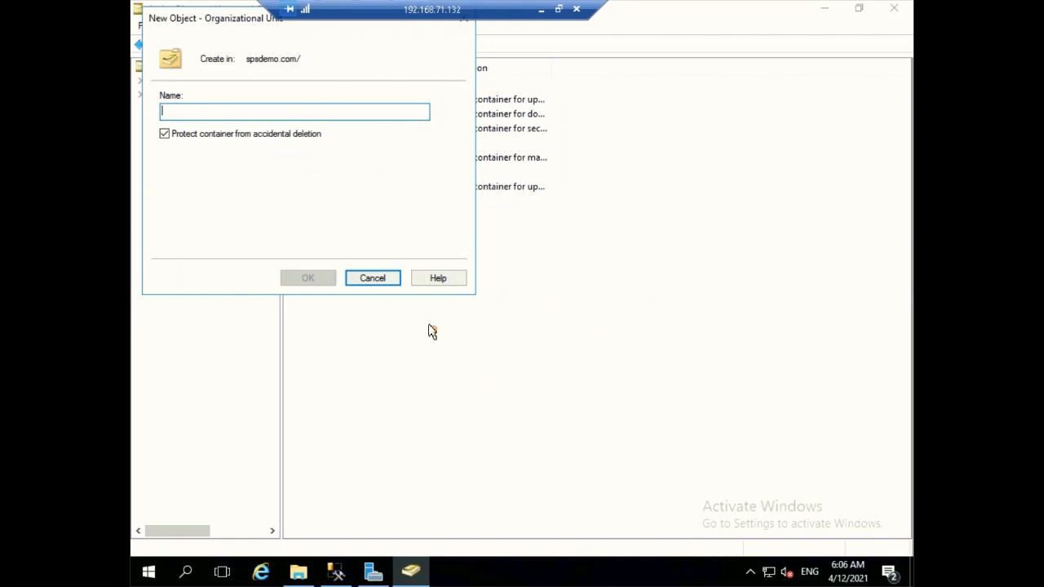
{"action": "type", "text": "HR"}
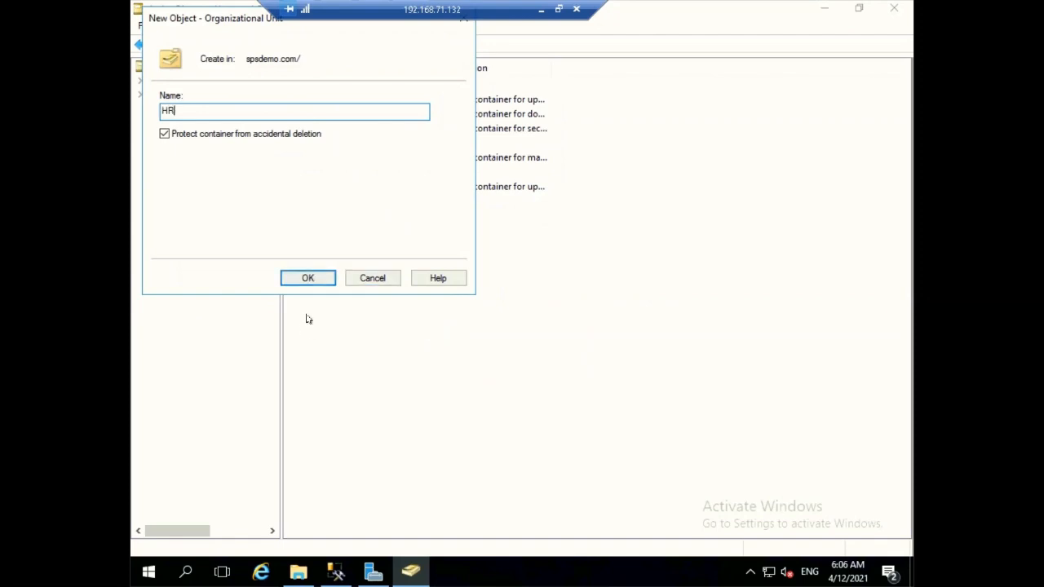
{"action": "left_click", "coordinate": [320, 283]}
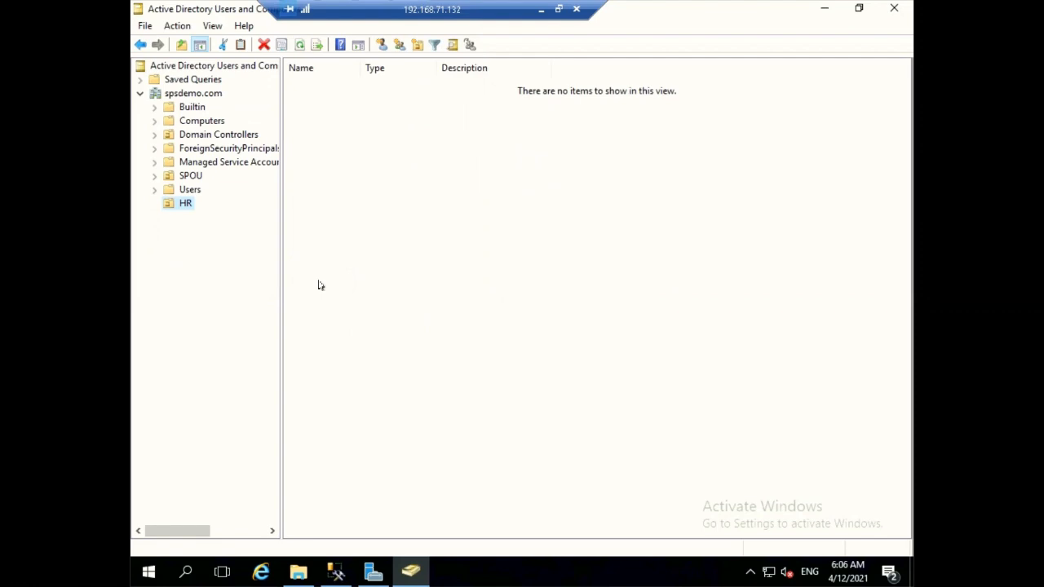
Drag the new user account from the spsdemo.com root onto the HR OU and confirm.
{"action": "left_click", "coordinate": [169, 95]}
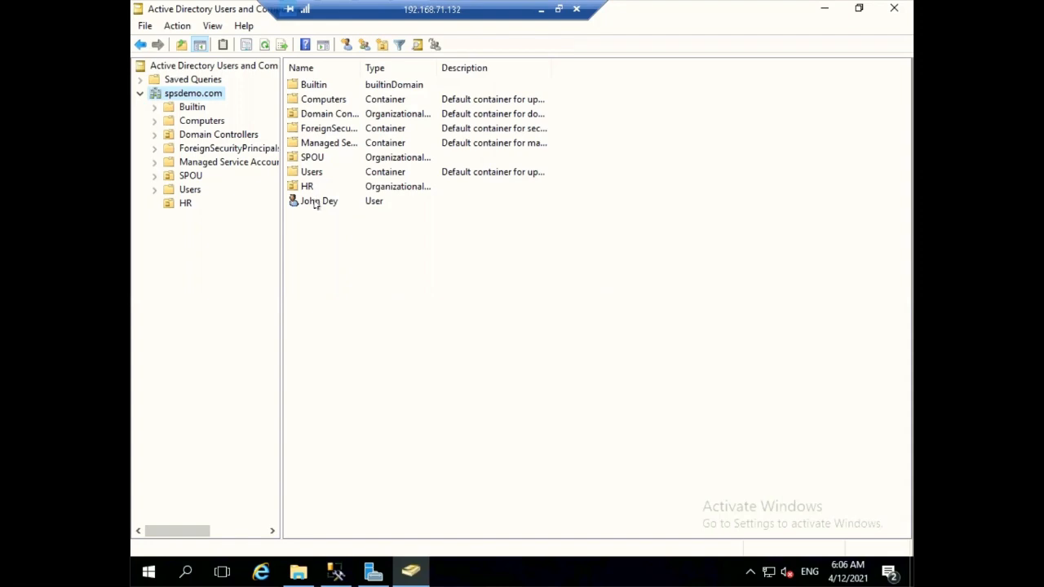
{"action": "left_click", "coordinate": [312, 173]}
{"action": "left_click", "coordinate": [307, 187]}
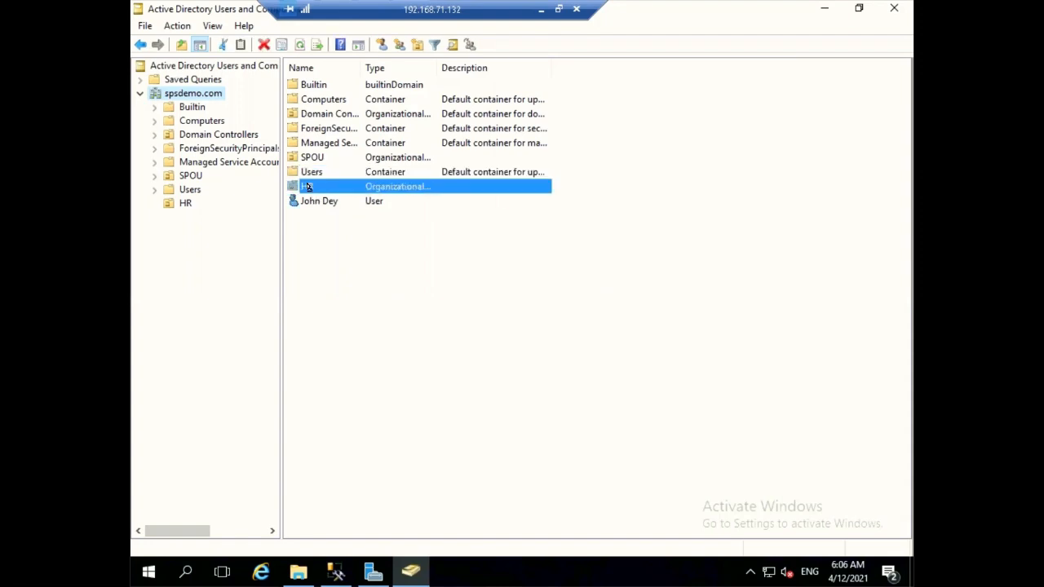
{"action": "left_click_drag", "start_coordinate": [312, 202], "coordinate": [308, 187]}
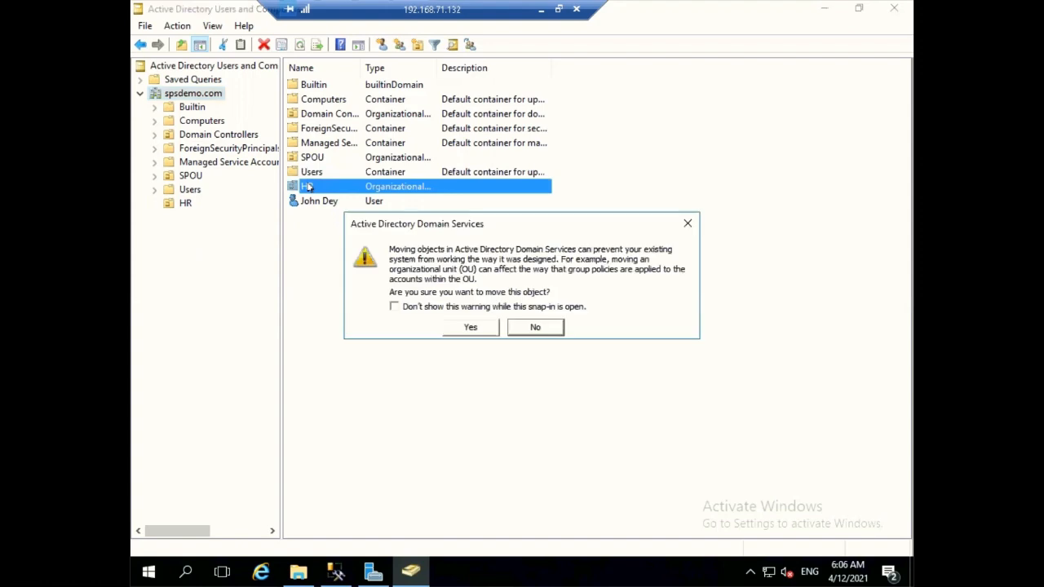
{"action": "left_click", "coordinate": [456, 328]}
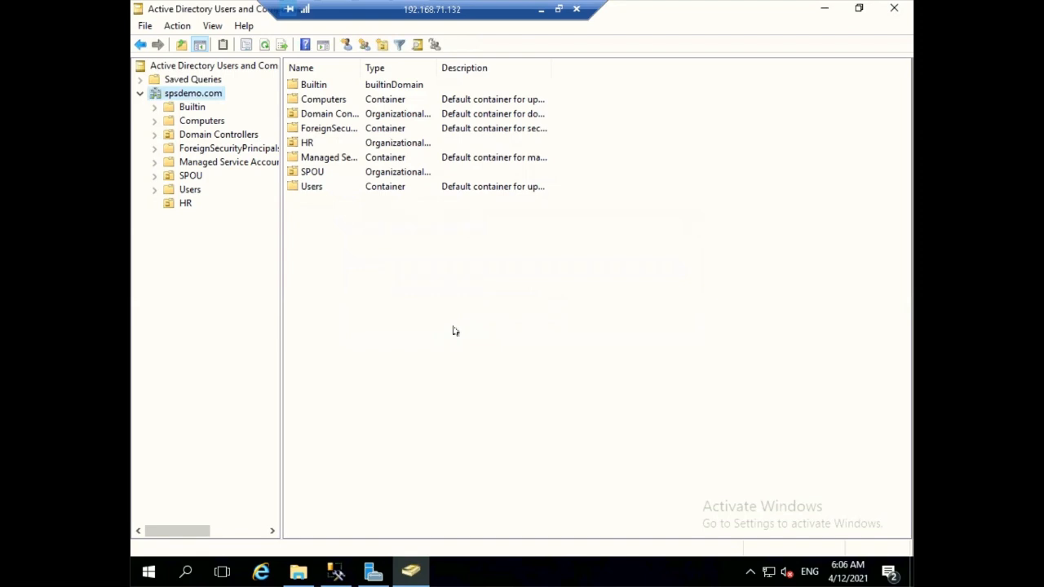
Select the HR OU to display its contents, showing the new user account.
{"action": "left_click", "coordinate": [186, 206]}
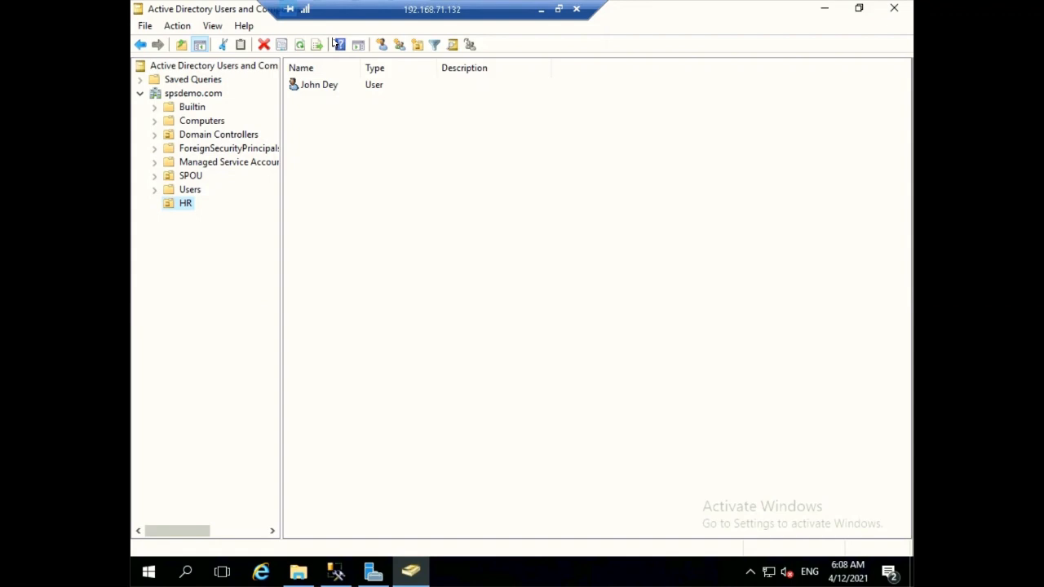
Minimize ADUC and Server Manager and launch Google Chrome from the desktop.
{"action": "left_click", "coordinate": [827, 11]}
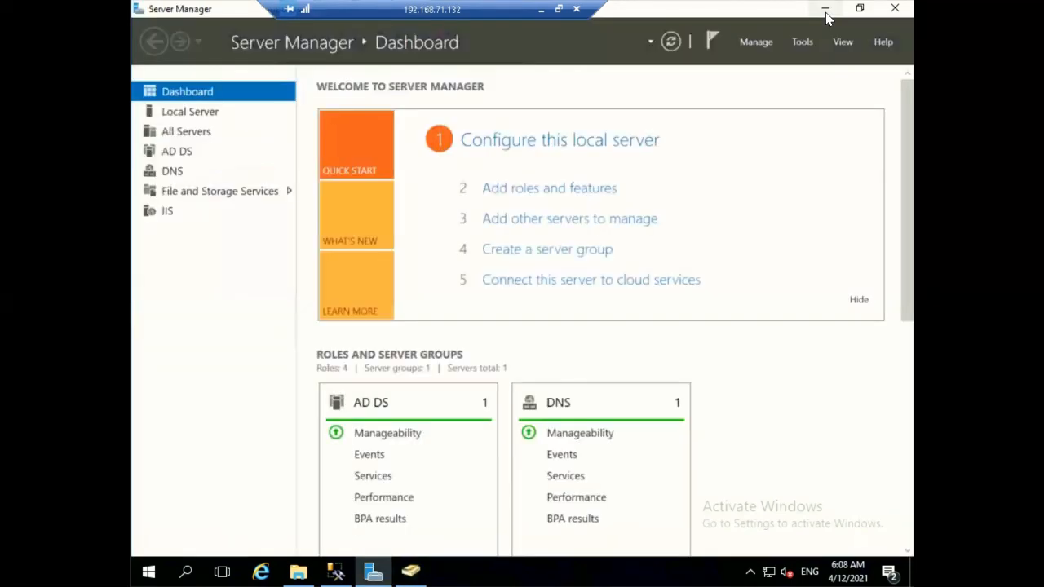
{"action": "left_click", "coordinate": [825, 10]}
{"action": "double_click", "coordinate": [163, 118]}
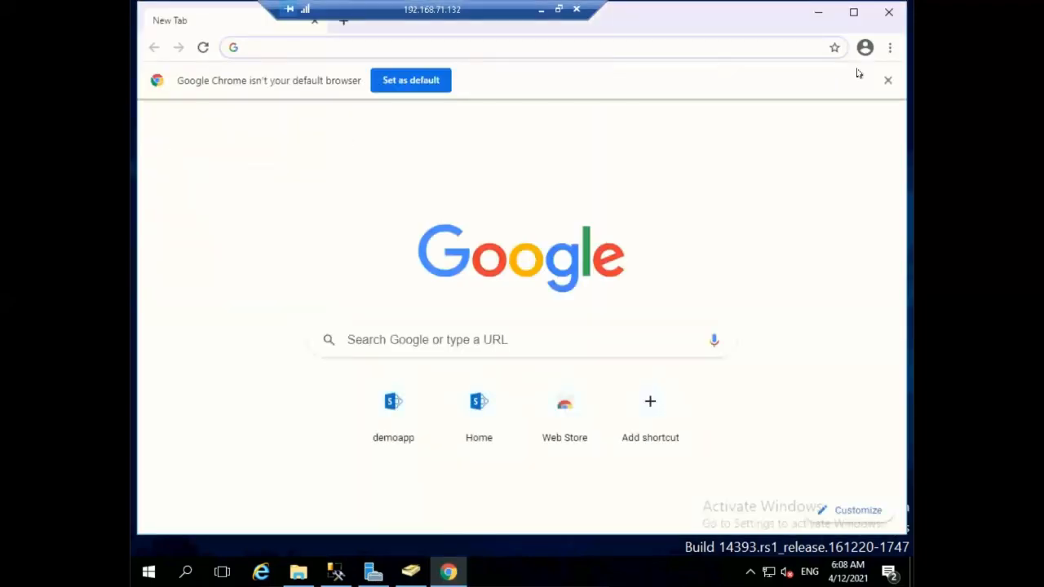
Reopen the four recently closed tabs from Chrome's History > Recently closed menu.
{"action": "left_click", "coordinate": [890, 47]}
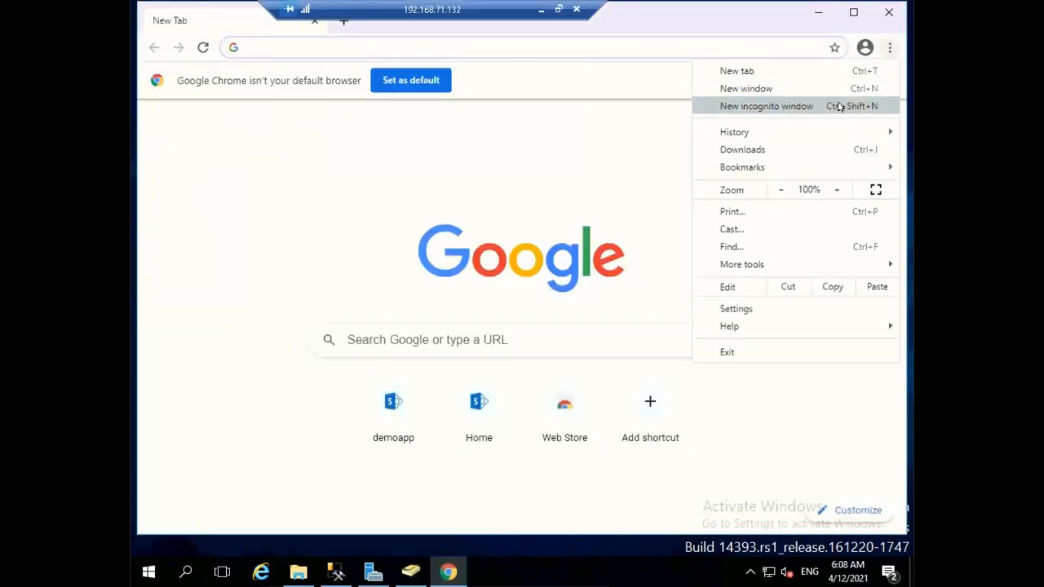
{"action": "mouse_move", "coordinate": [821, 132]}
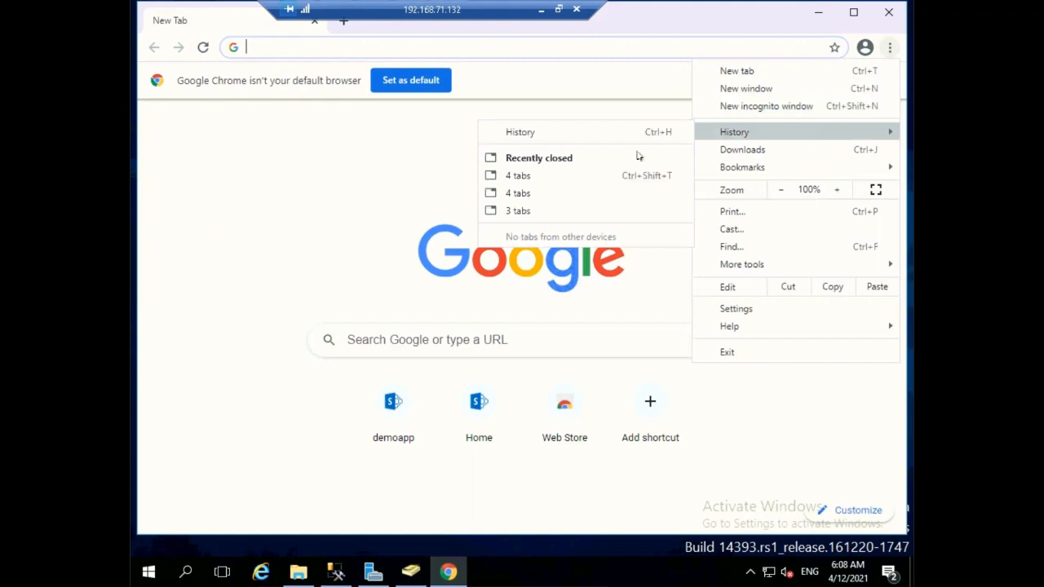
{"action": "left_click", "coordinate": [541, 181]}
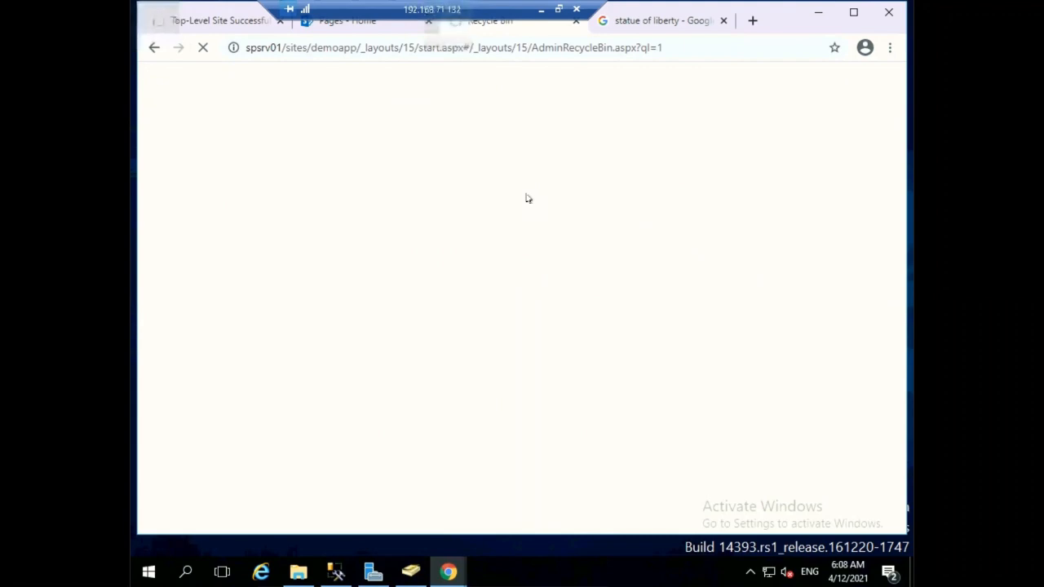
{"action": "mouse_move", "coordinate": [542, 15]}
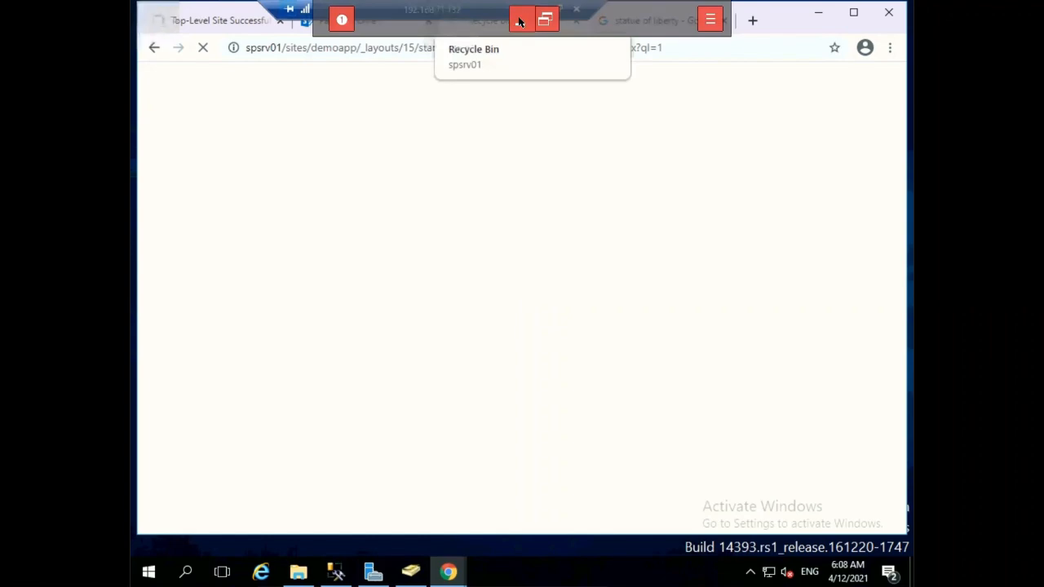